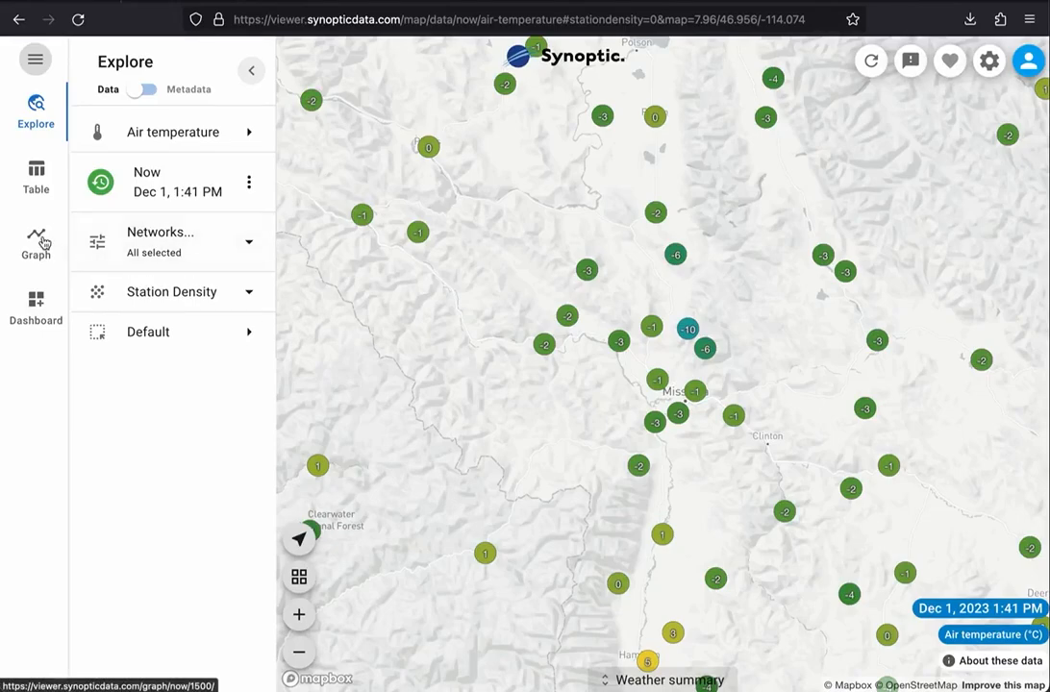
# Step: Start a new single-station plot in the Graph view using the pre-defined air temperature variables
pyautogui.click(43, 244)
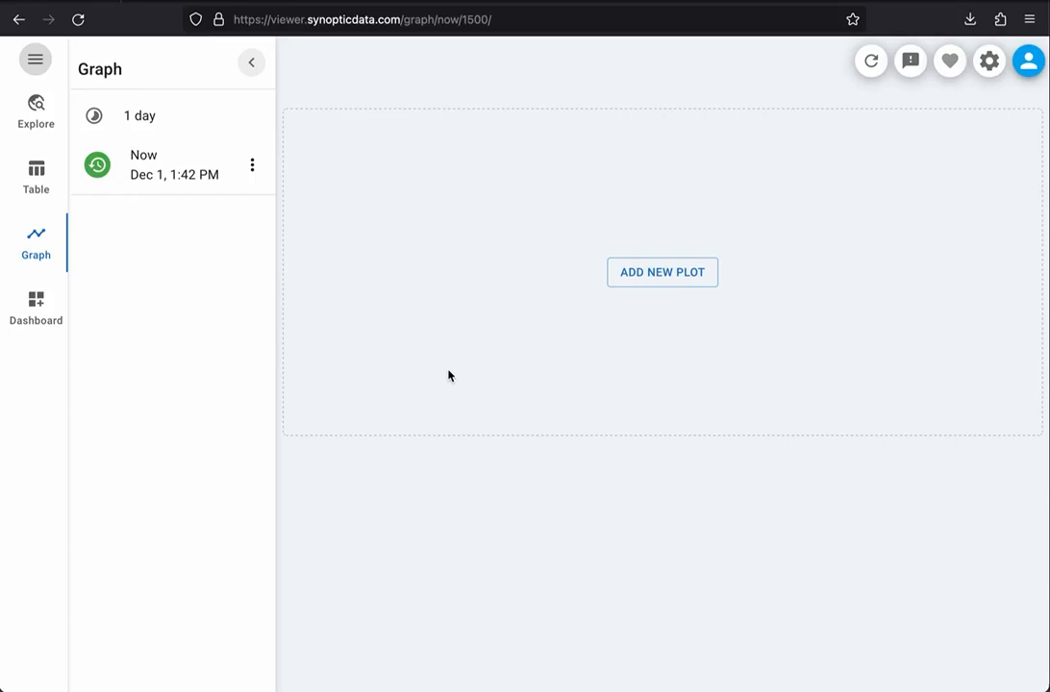
pyautogui.click(653, 275)
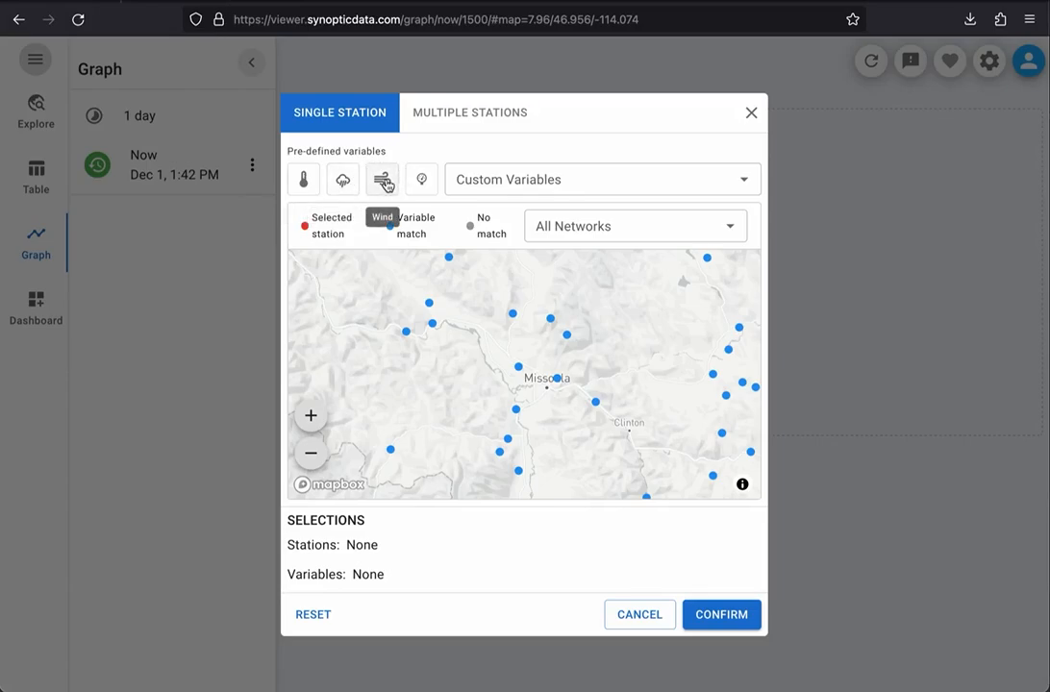
pyautogui.click(520, 180)
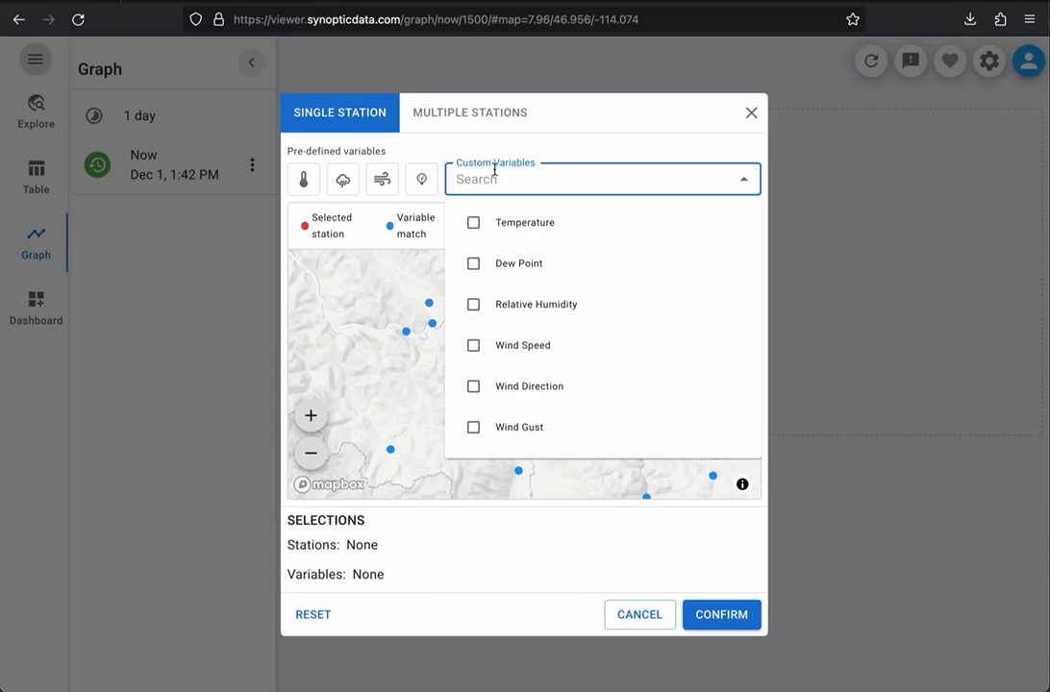
pyautogui.click(487, 149)
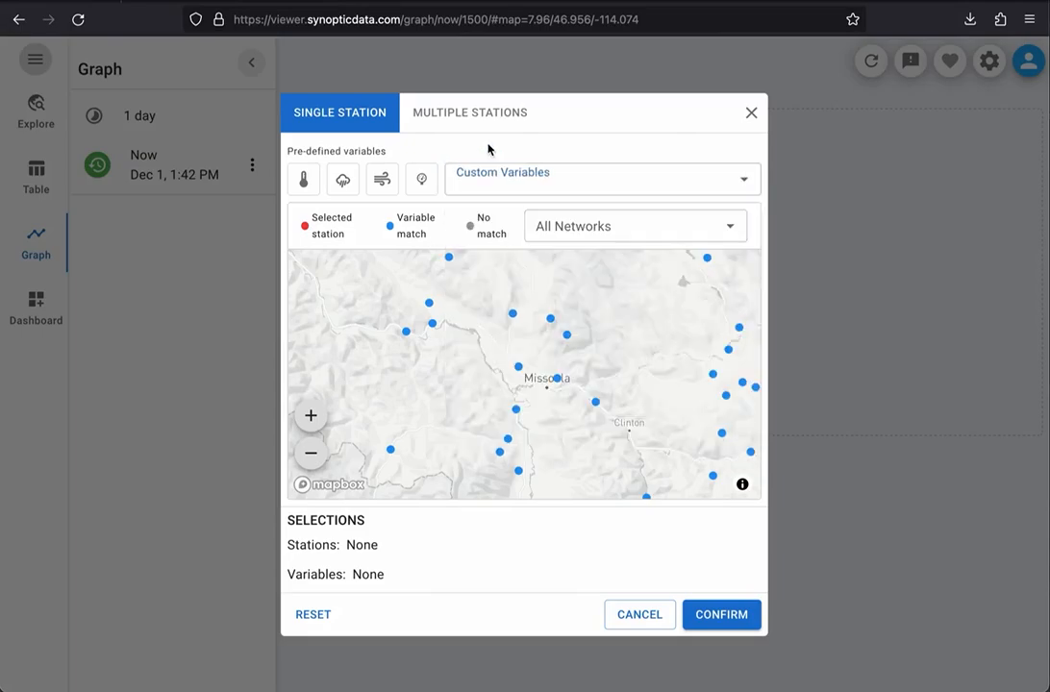
pyautogui.click(306, 180)
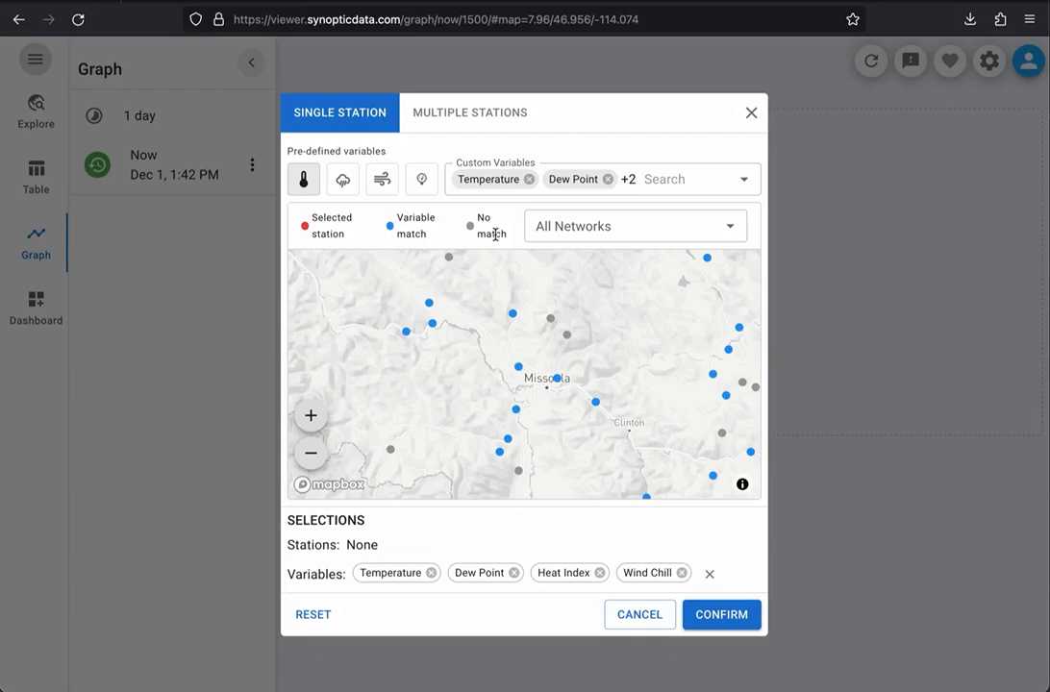
# Step: Review the variables reported by the Missoula International Airport station (KMSO), select that station and create the plot
pyautogui.click(519, 368)
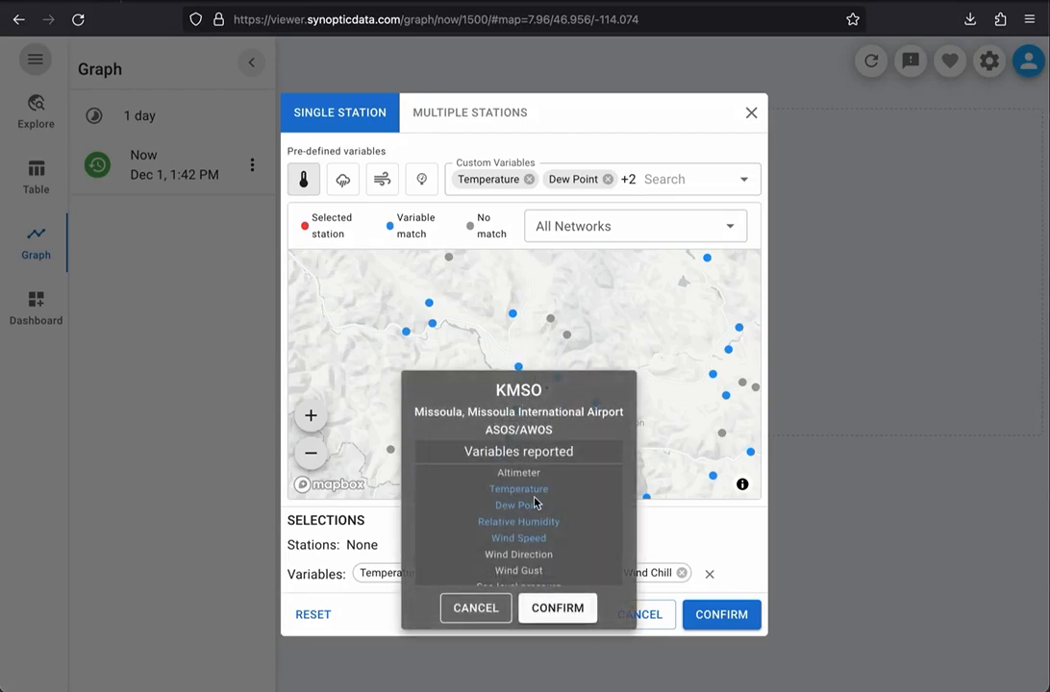
pyautogui.scroll(-2, 536, 503)
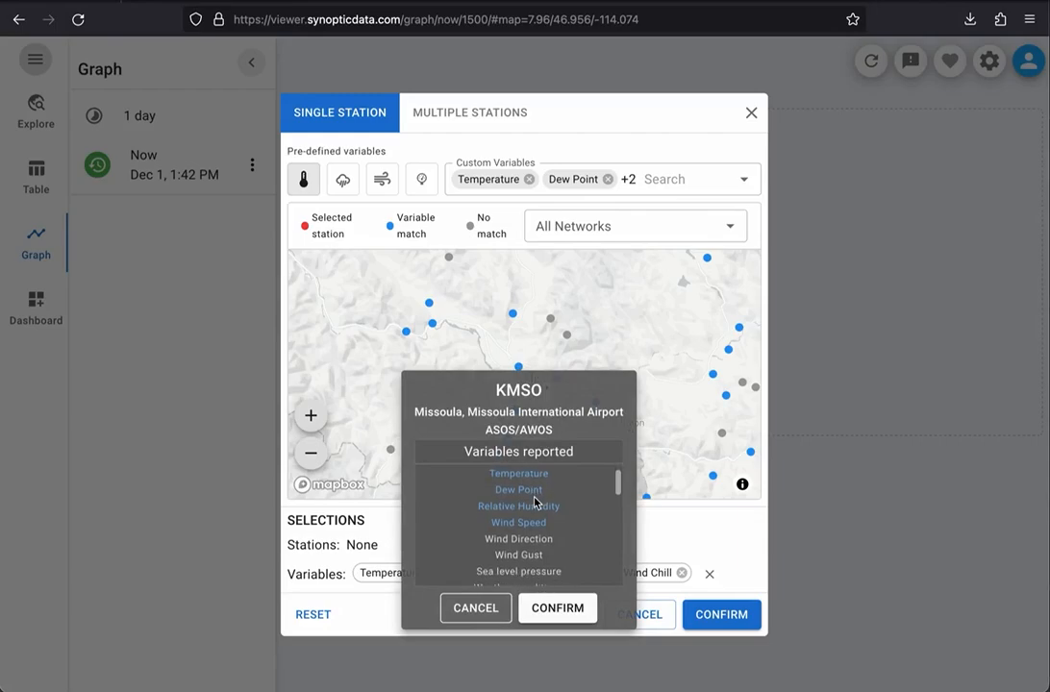
pyautogui.scroll(-4, 535, 503)
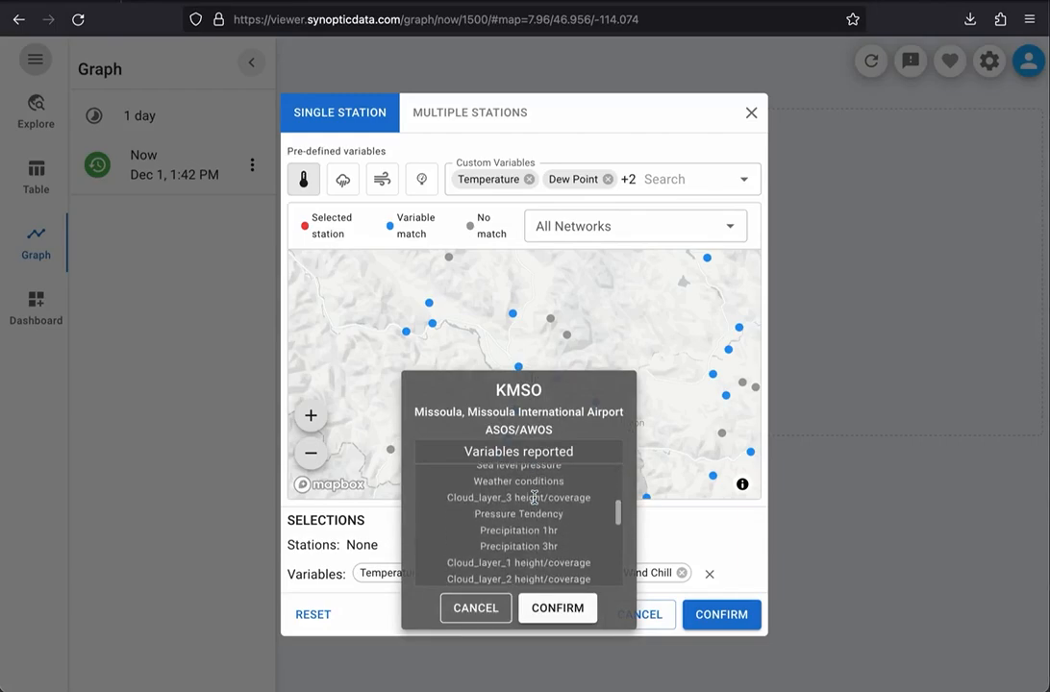
pyautogui.scroll(-3, 534, 498)
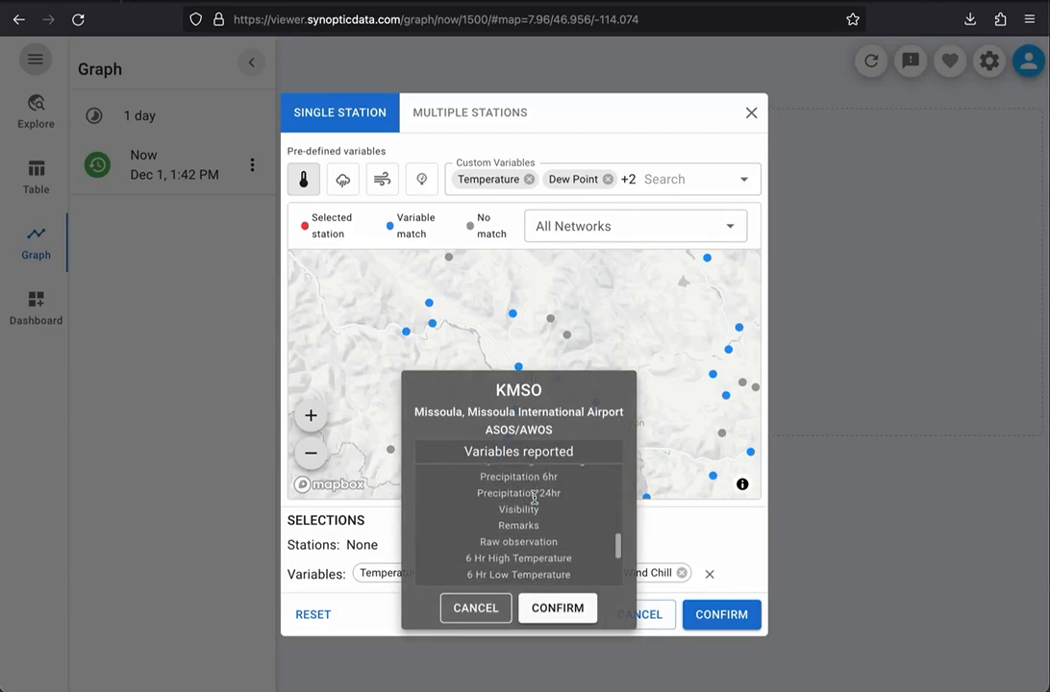
pyautogui.scroll(8, 535, 502)
pyautogui.scroll(-1, 536, 502)
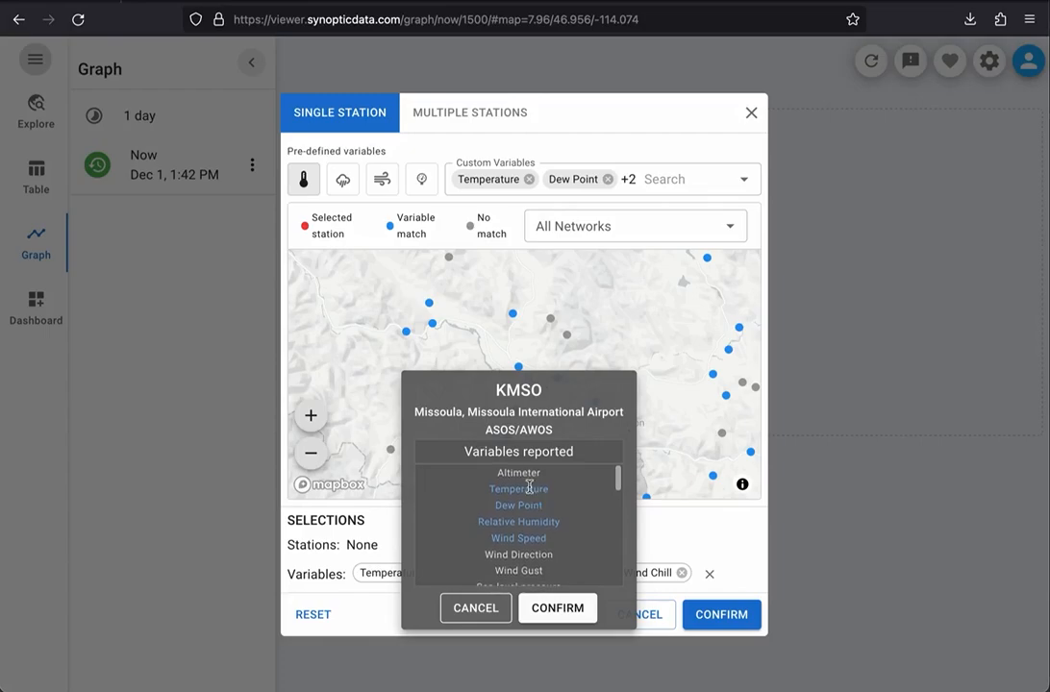
pyautogui.click(556, 608)
pyautogui.click(723, 616)
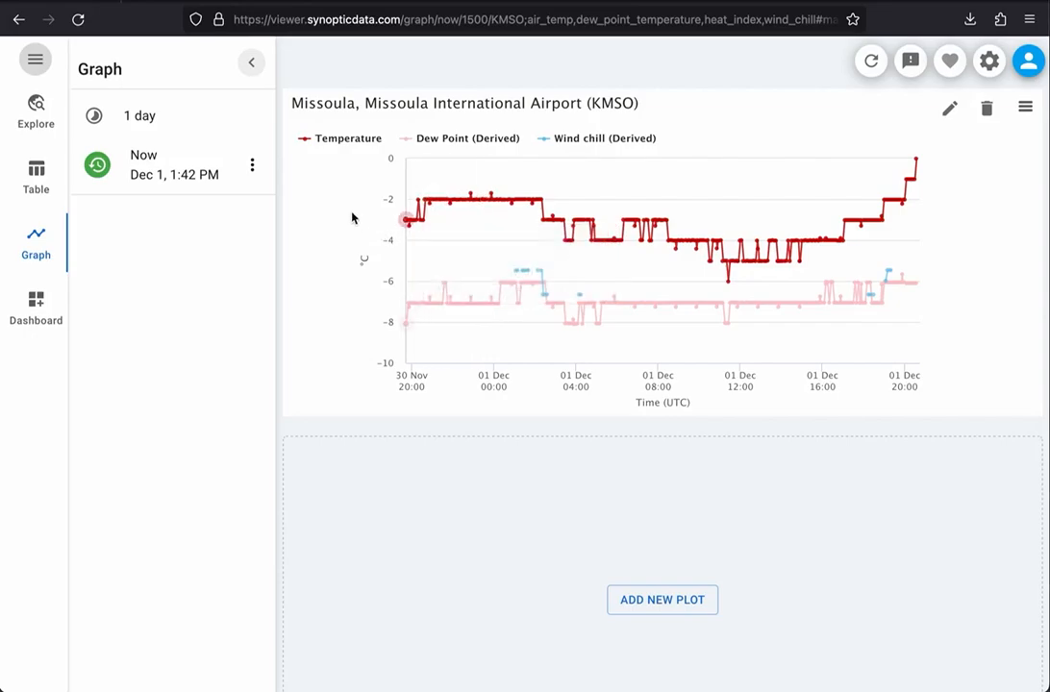
# Step: Set the graph duration to 3 days
pyautogui.click(151, 118)
pyautogui.click(152, 122)
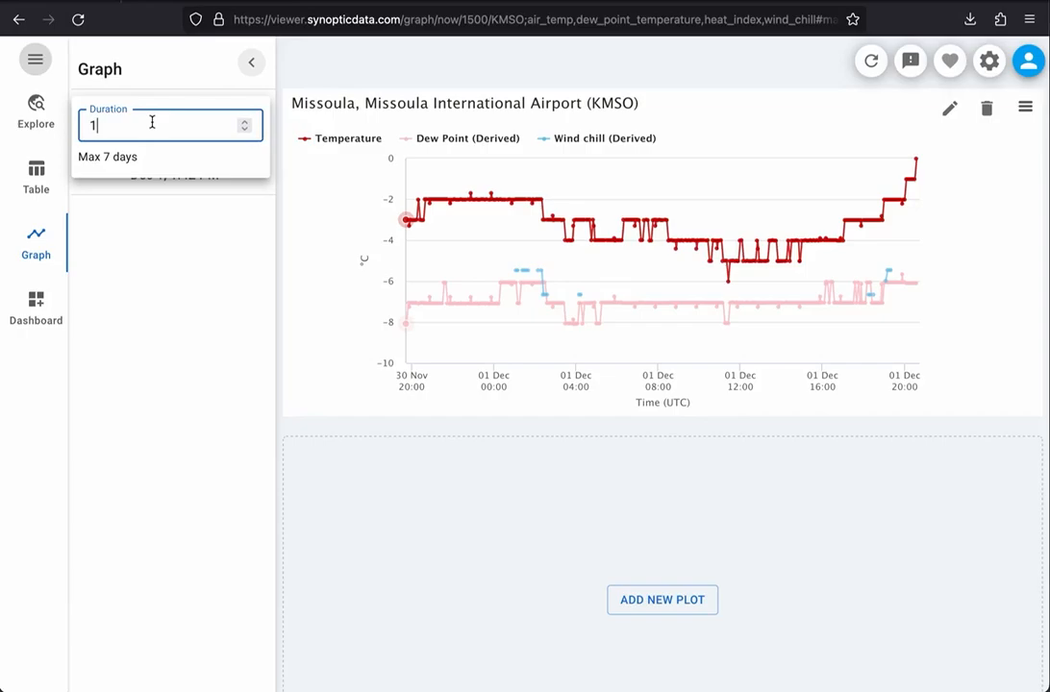
pyautogui.press('BackSpace')
pyautogui.write('3')
pyautogui.click(165, 235)
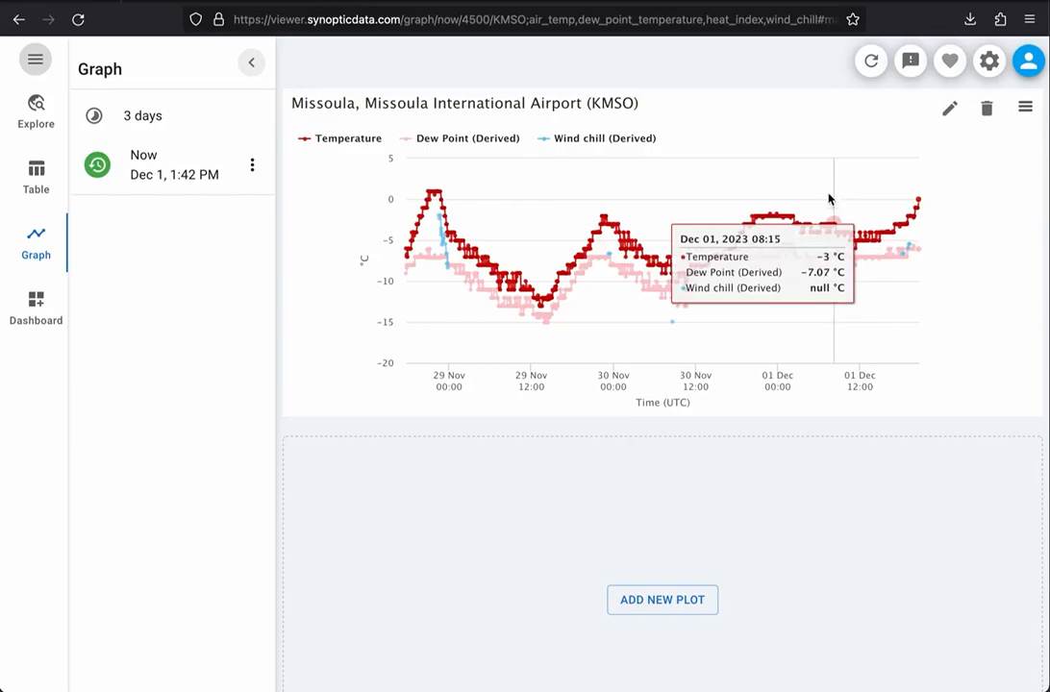
# Step: Start another new plot for multiple stations with the pre-defined Air Temperature variable
pyautogui.click(654, 601)
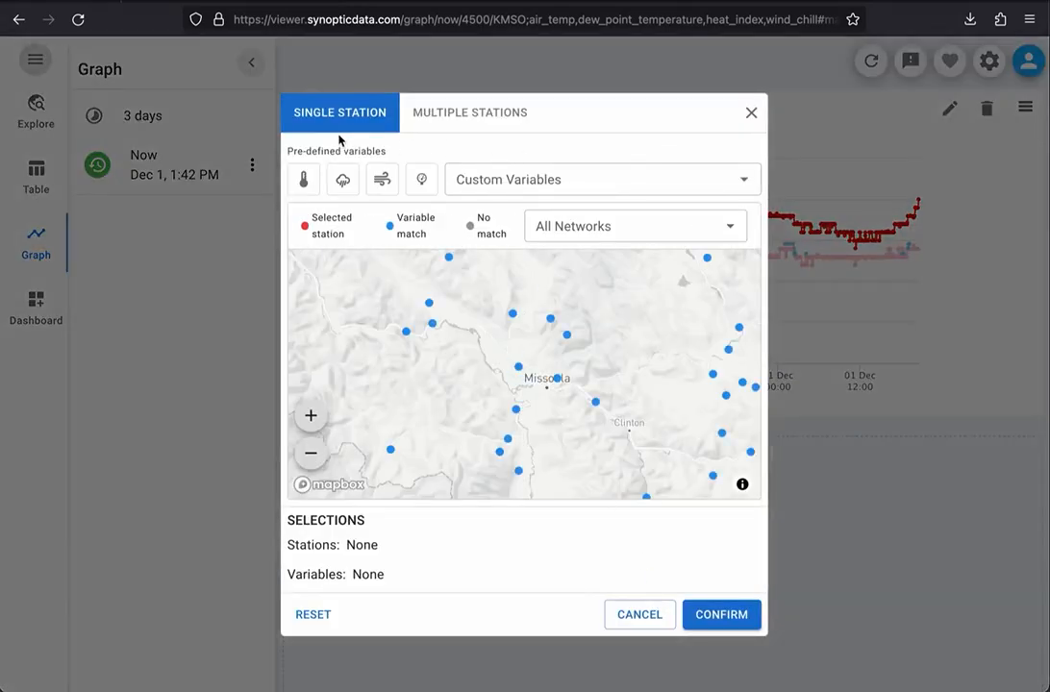
pyautogui.click(469, 116)
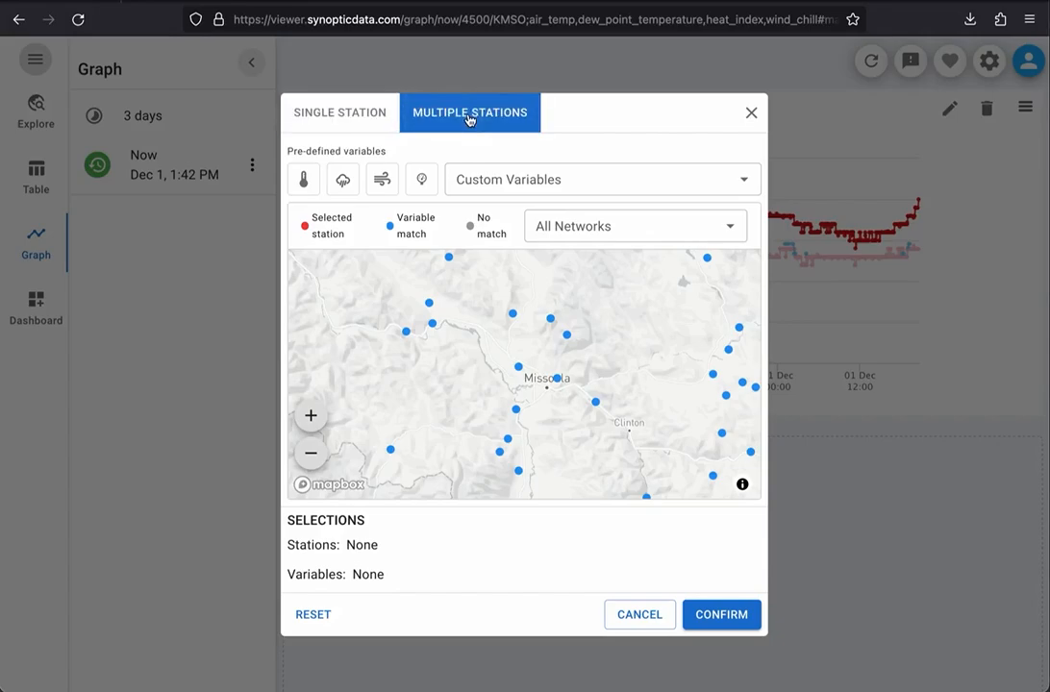
pyautogui.click(306, 179)
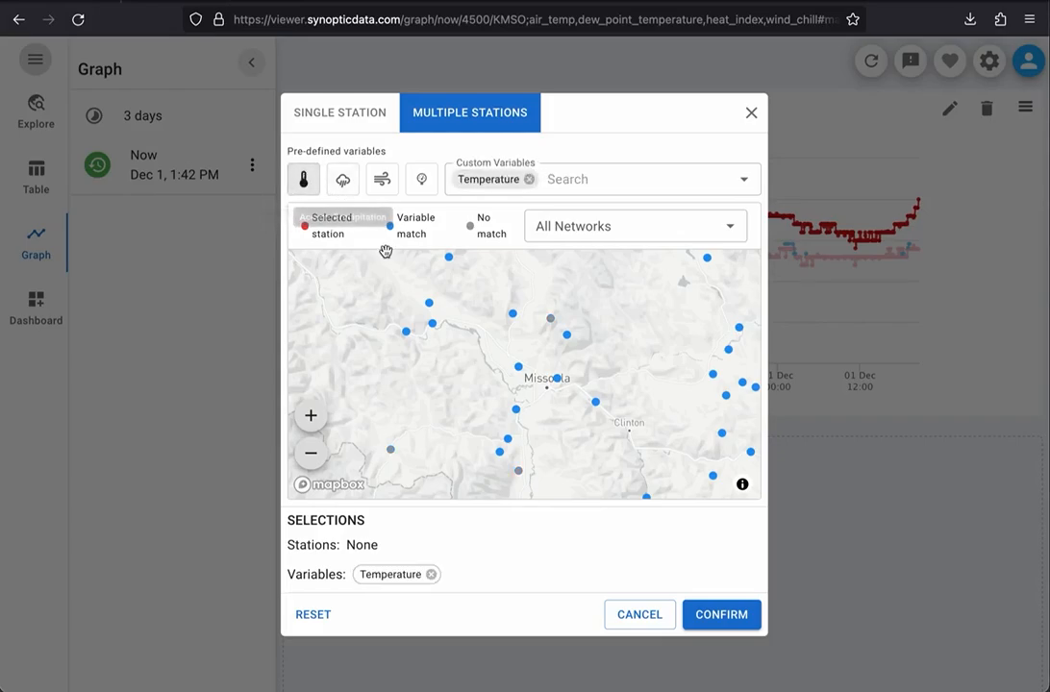
# Step: Add stations KMSO, STTM8 (Stuart Mountain) and FINM8 (Finneys Meadow QD) from the map to the plot's selections
pyautogui.click(519, 367)
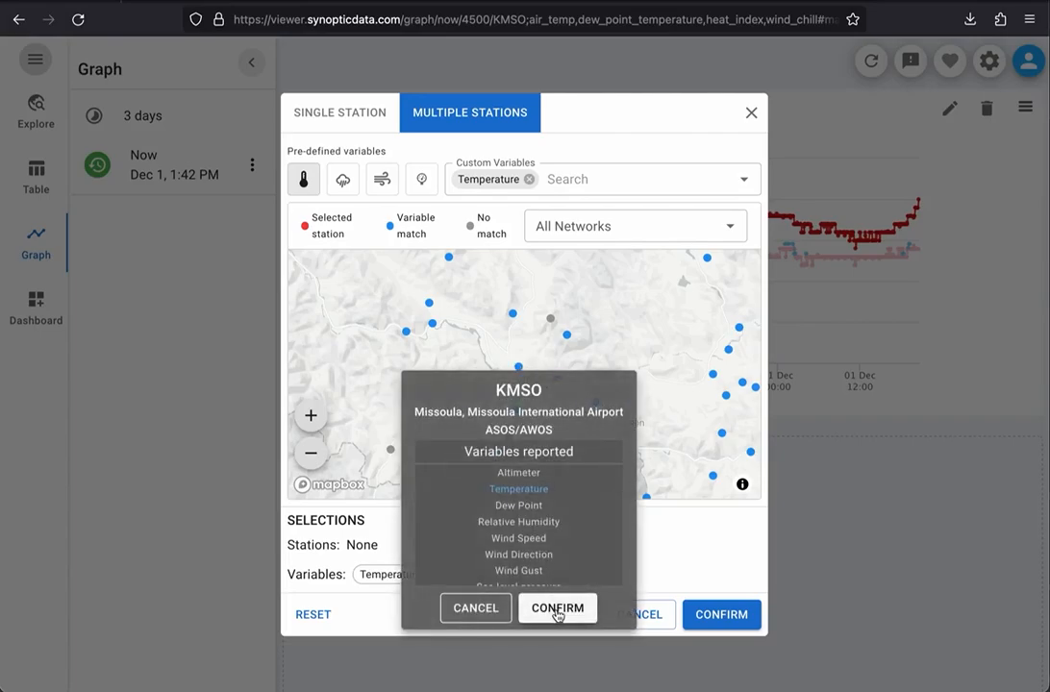
pyautogui.click(555, 608)
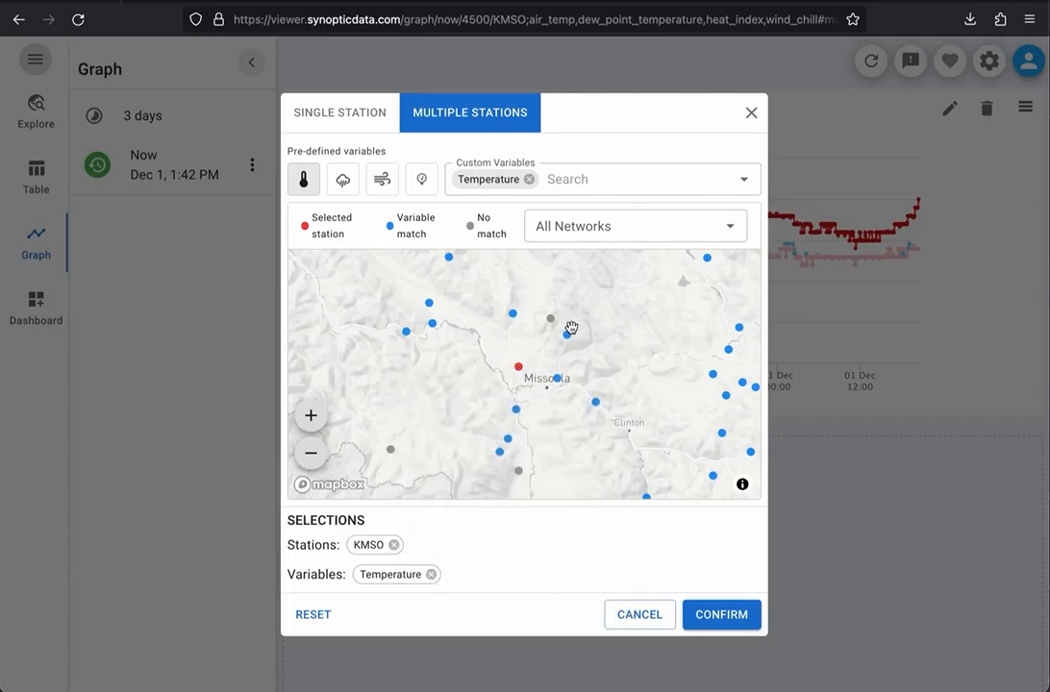
pyautogui.moveTo(562, 333)
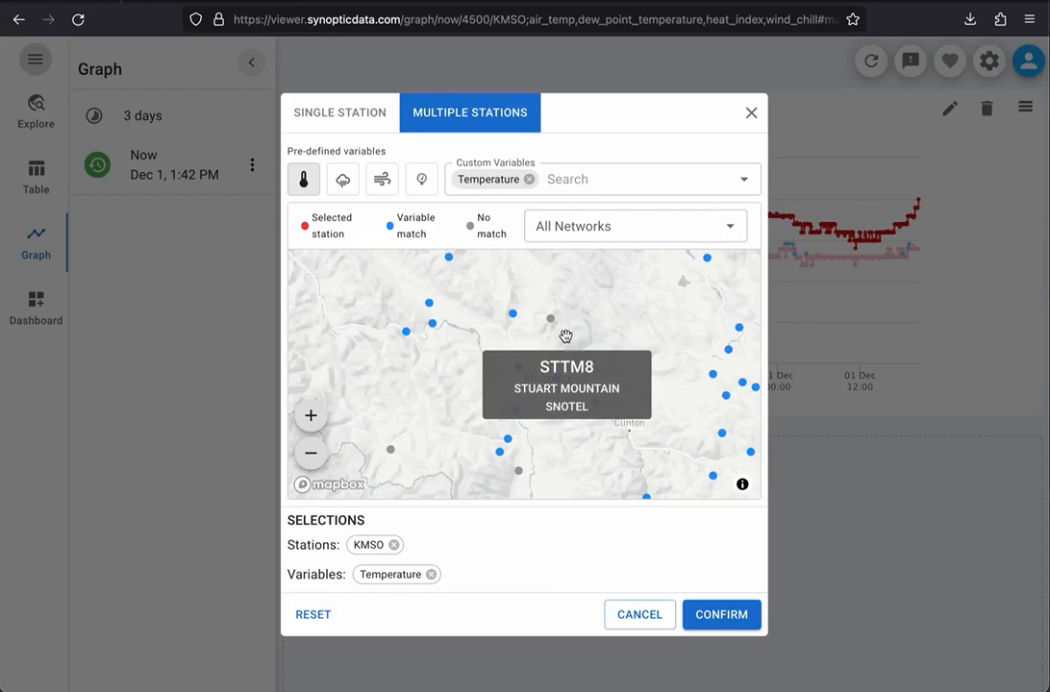
pyautogui.click(567, 336)
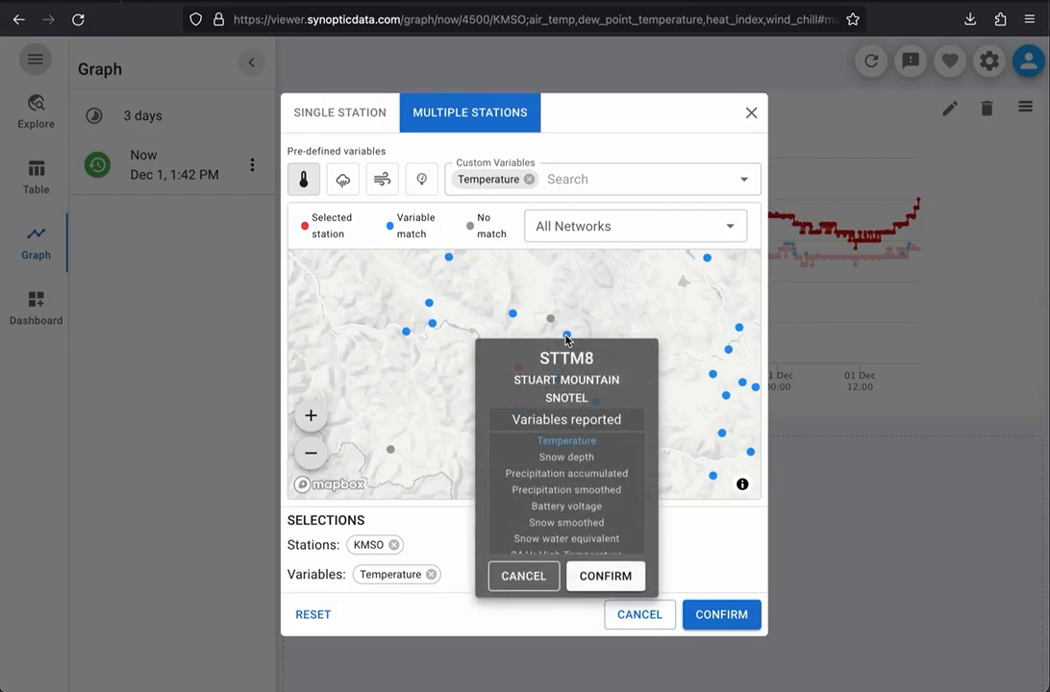
pyautogui.click(604, 576)
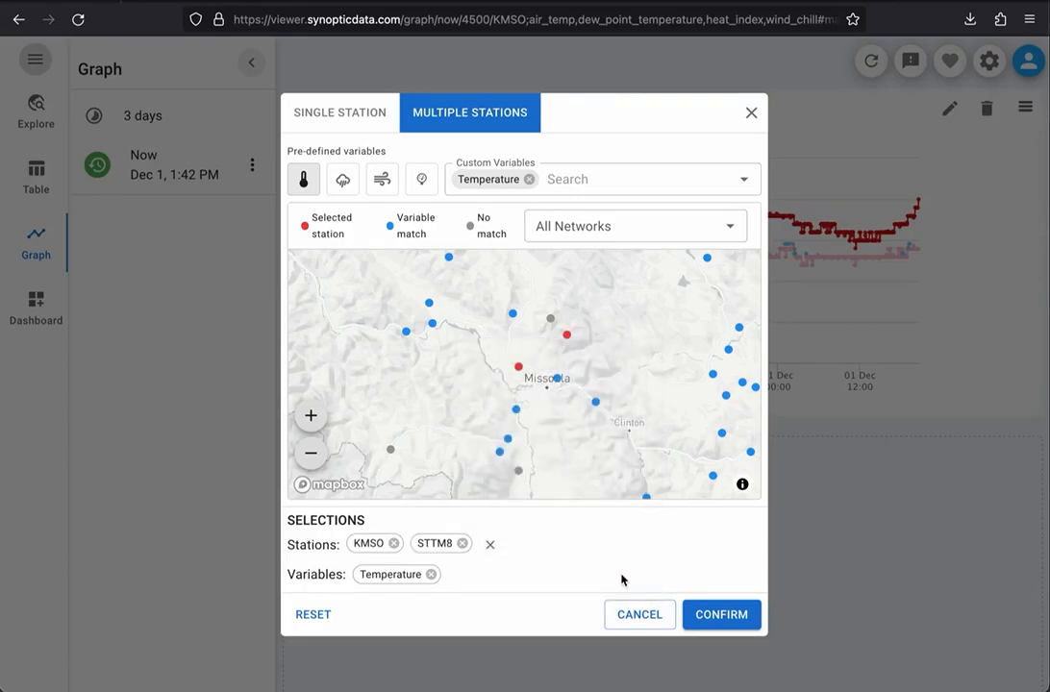
pyautogui.click(515, 312)
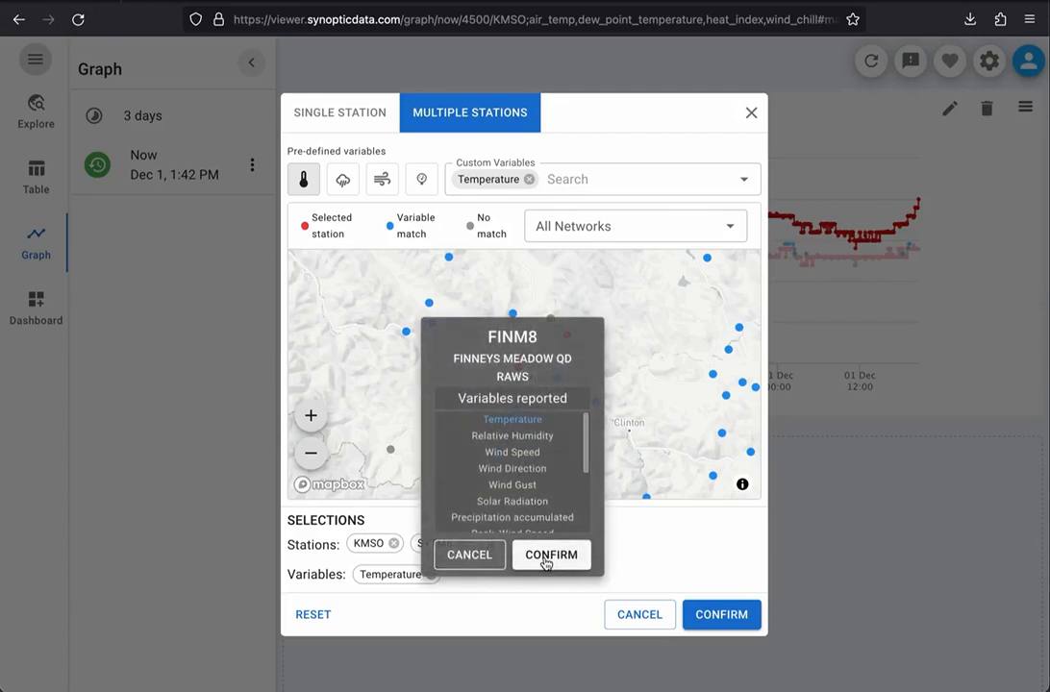
pyautogui.click(545, 562)
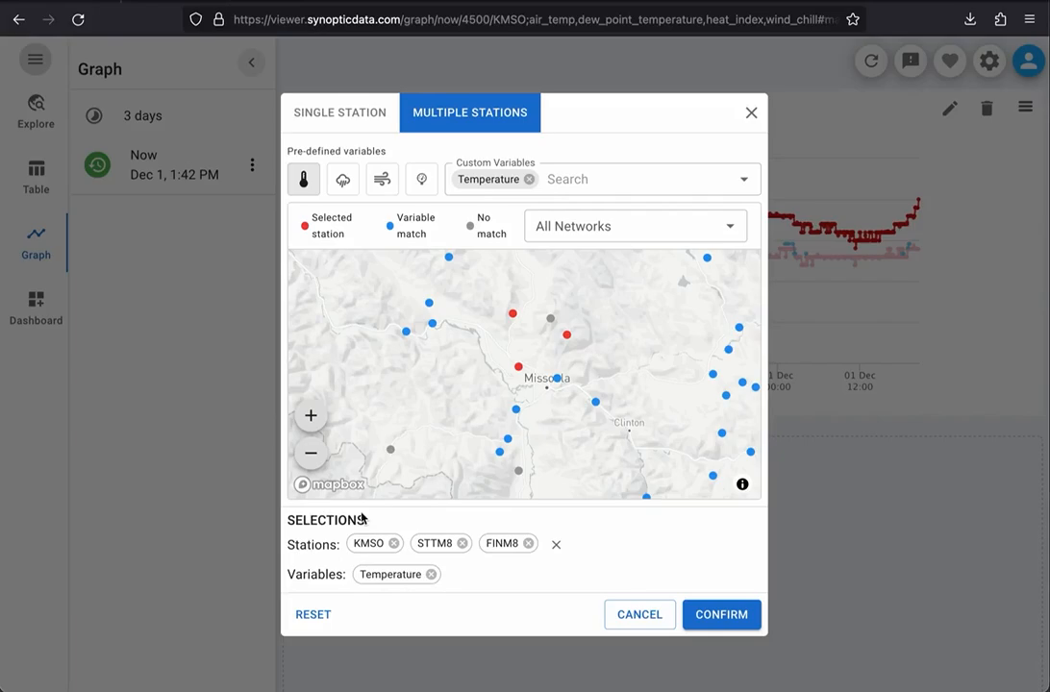
# Step: Create the multi-station temperature plot and compare its curves with the KMSO graph above it
pyautogui.click(723, 613)
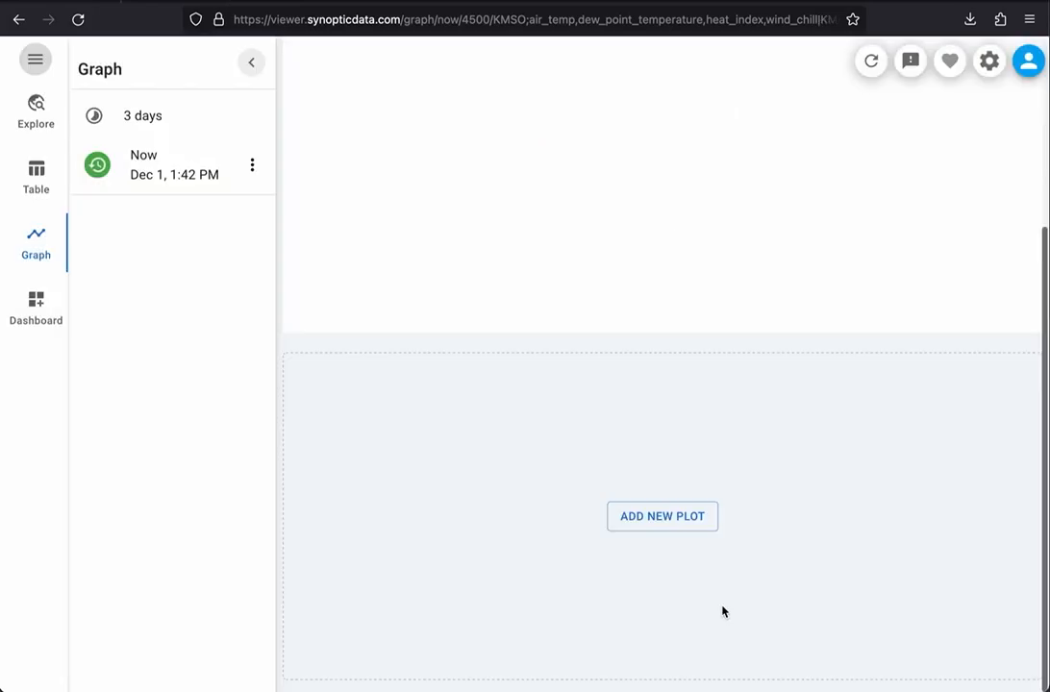
pyautogui.scroll(-2, 666, 535)
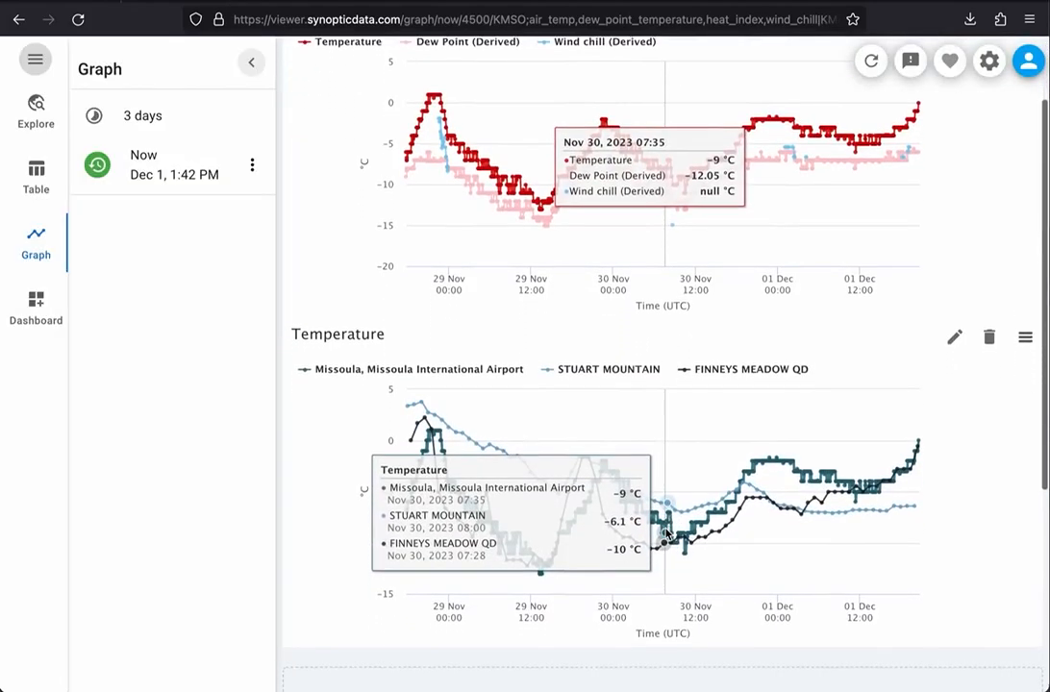
pyautogui.scroll(-1, 666, 535)
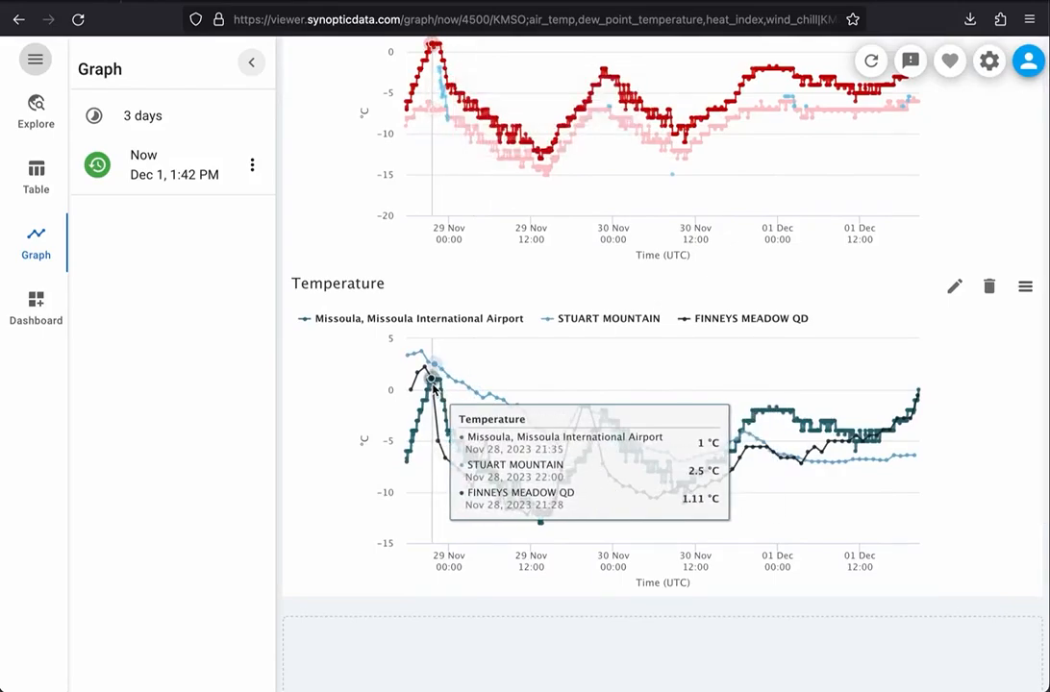
pyautogui.scroll(2, 594, 420)
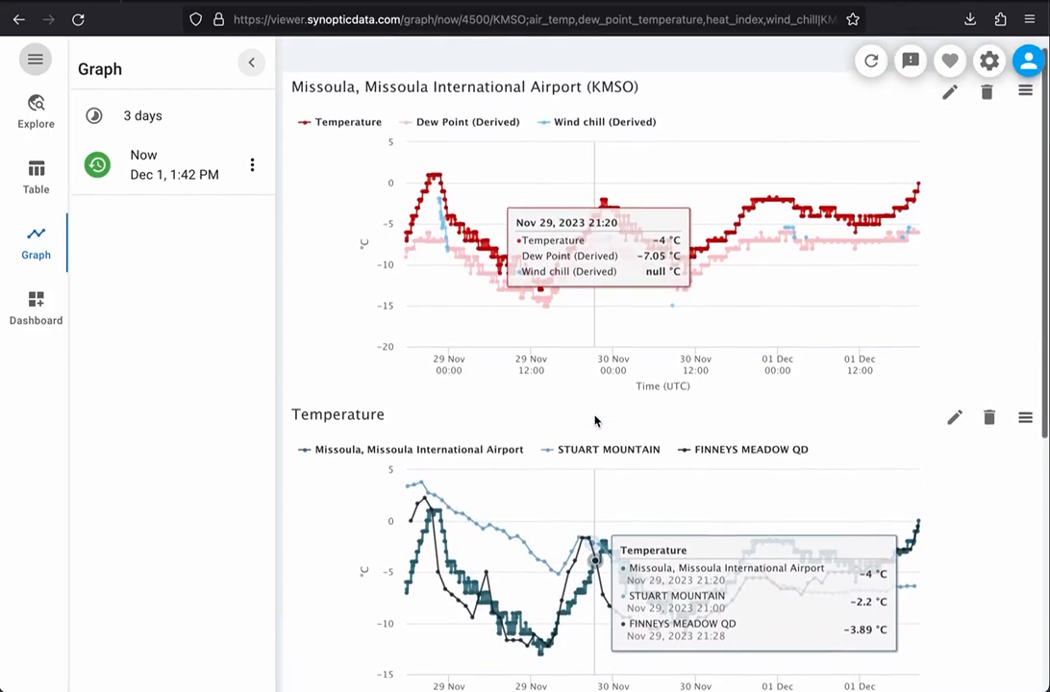